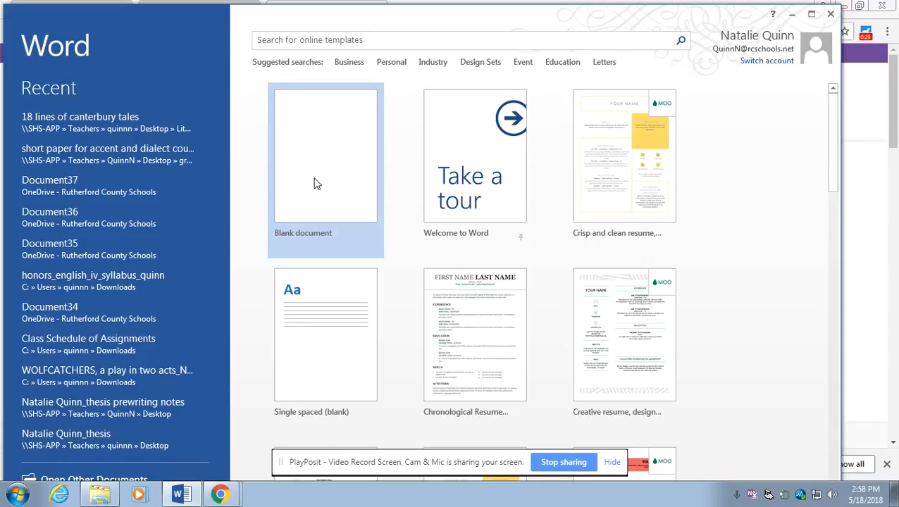
Create a new blank document (Document1) from the Word start screen
{"action": "left_click", "coordinate": [315, 152]}
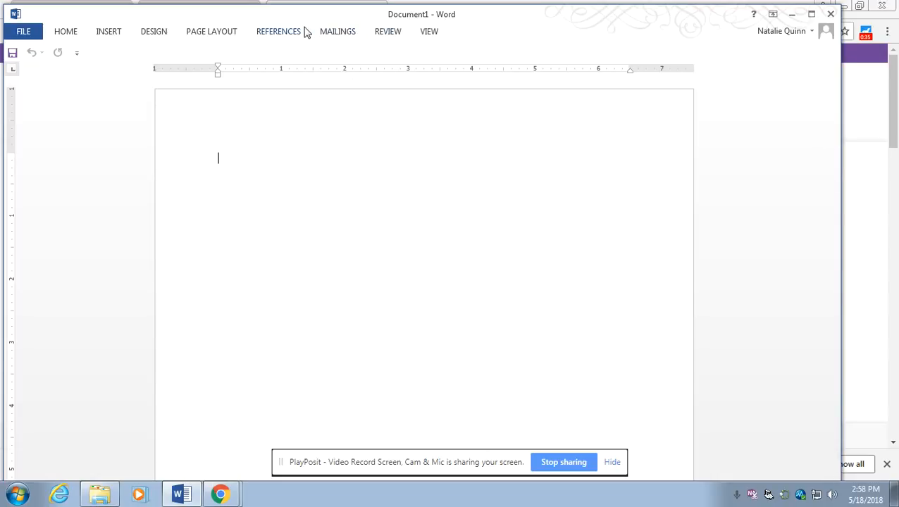
Set paragraph spacing after to 0 pt and line spacing to Double
{"action": "left_click", "coordinate": [230, 36]}
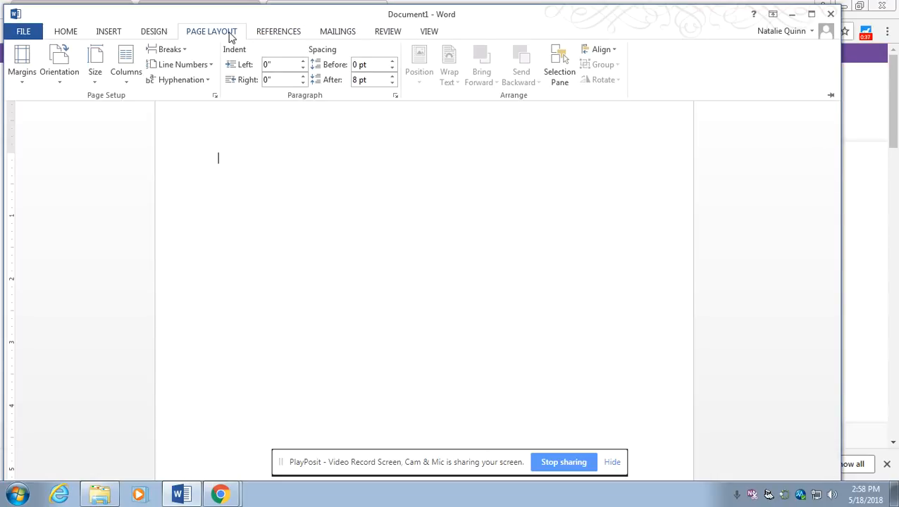
{"action": "left_click", "coordinate": [392, 83]}
{"action": "left_click", "coordinate": [394, 96]}
{"action": "left_click", "coordinate": [396, 100]}
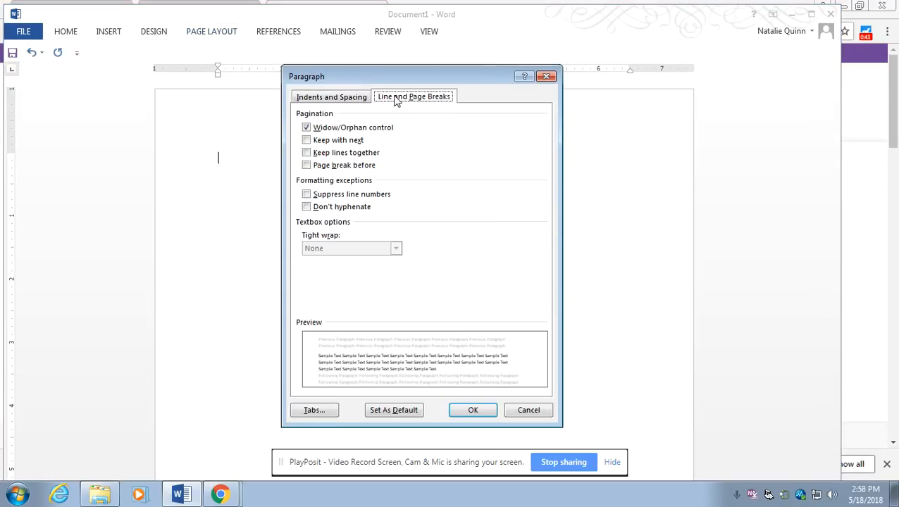
{"action": "left_click", "coordinate": [349, 98]}
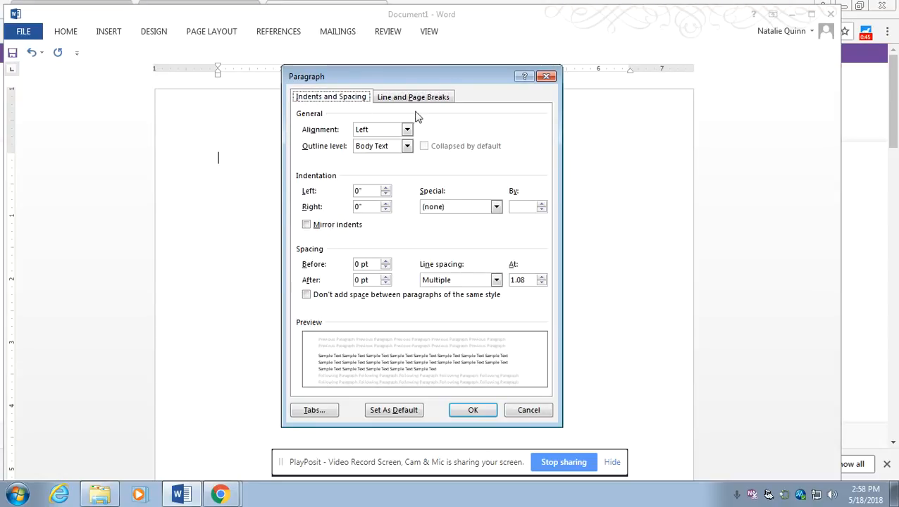
{"action": "left_click", "coordinate": [486, 282]}
{"action": "left_click", "coordinate": [479, 310]}
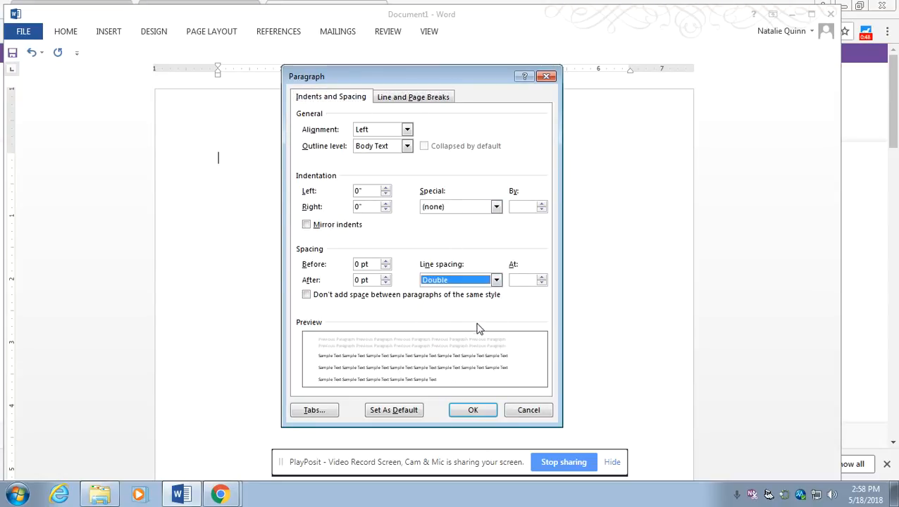
{"action": "left_click", "coordinate": [492, 412]}
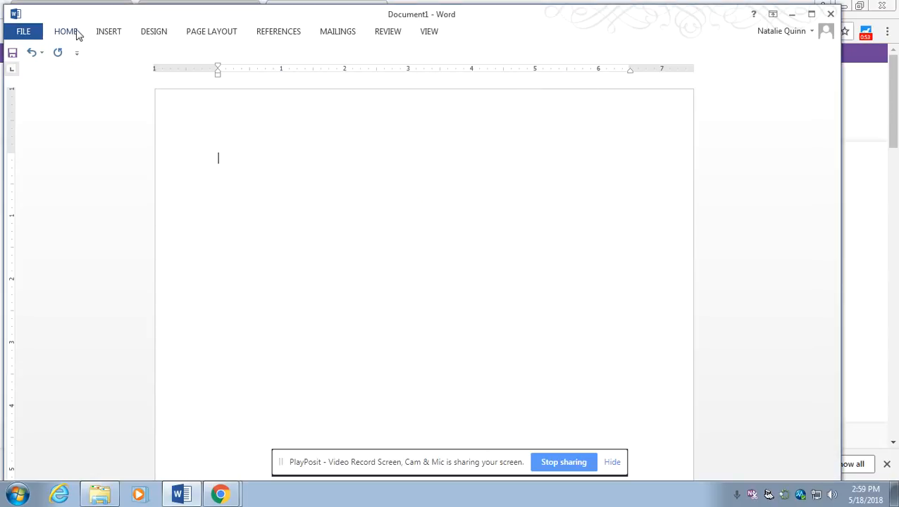
Apply the Normal margin preset, giving 1-inch margins on all sides
{"action": "left_click", "coordinate": [222, 33]}
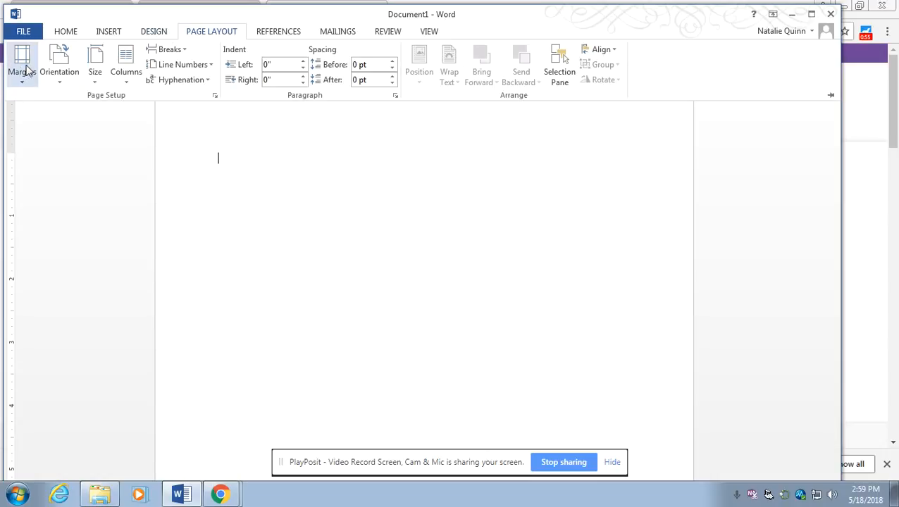
{"action": "left_click", "coordinate": [26, 71]}
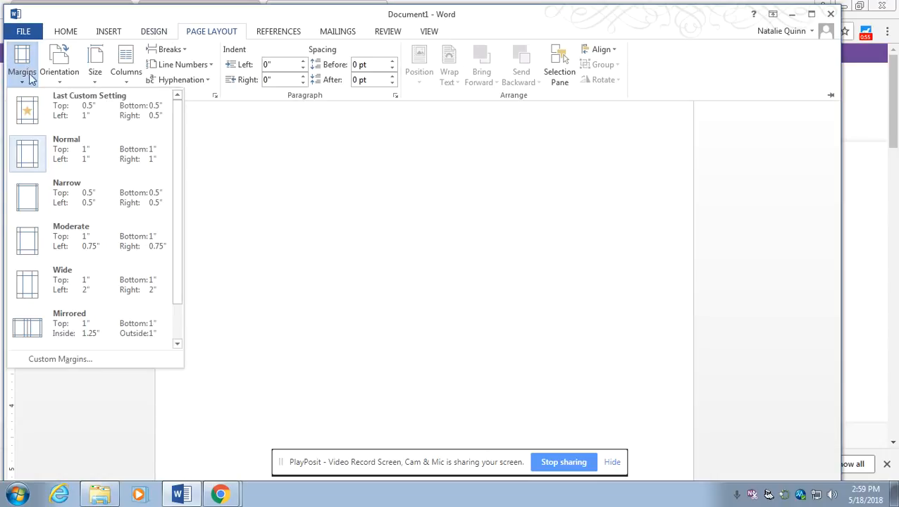
{"action": "left_click", "coordinate": [104, 152]}
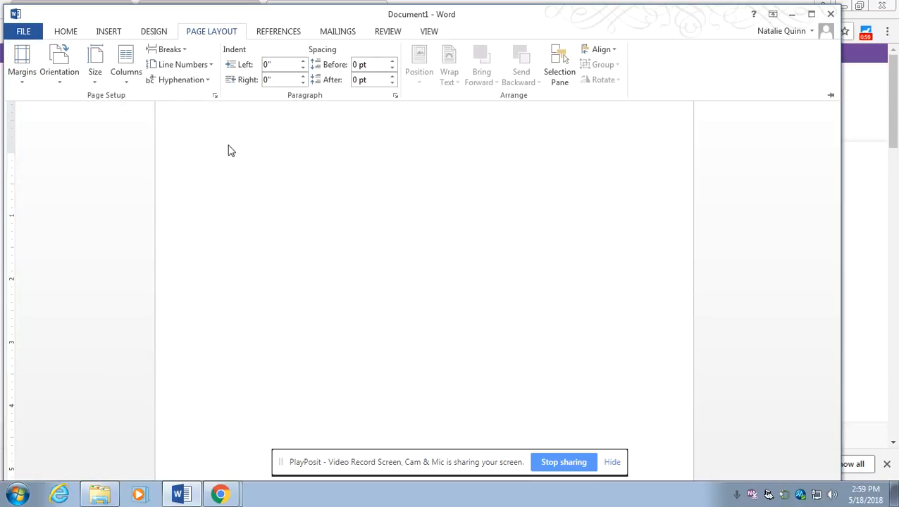
{"action": "left_click", "coordinate": [240, 162]}
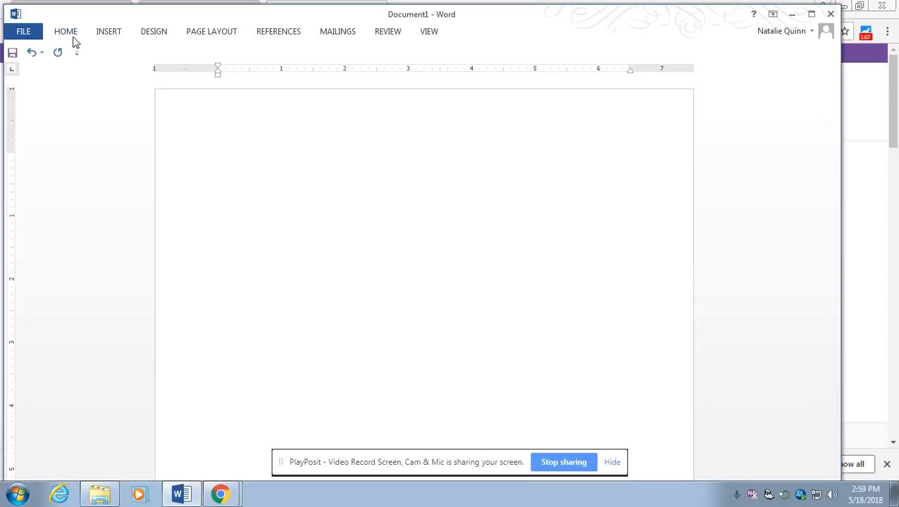
{"action": "left_click", "coordinate": [107, 34]}
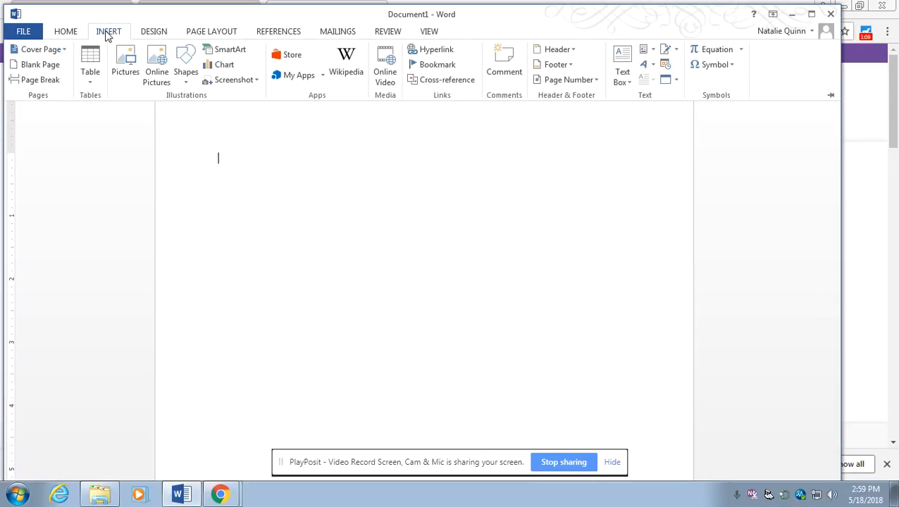
Insert a Plain Number 3 page number at the top right of the header
{"action": "left_click", "coordinate": [553, 83]}
{"action": "left_click", "coordinate": [553, 83]}
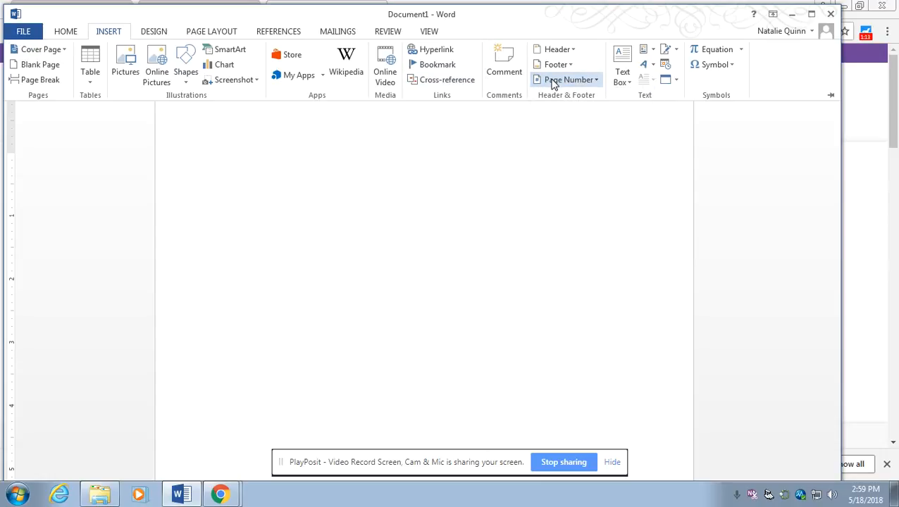
{"action": "left_click", "coordinate": [594, 81]}
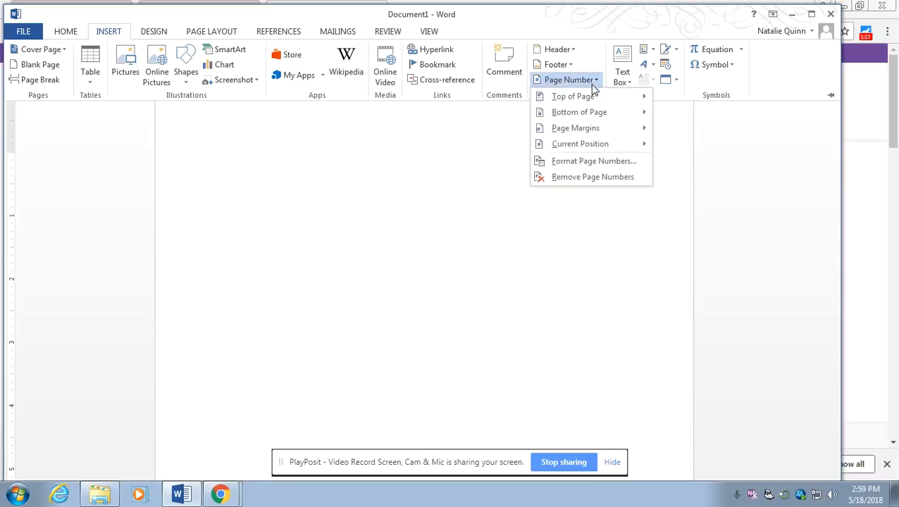
{"action": "mouse_move", "coordinate": [592, 99]}
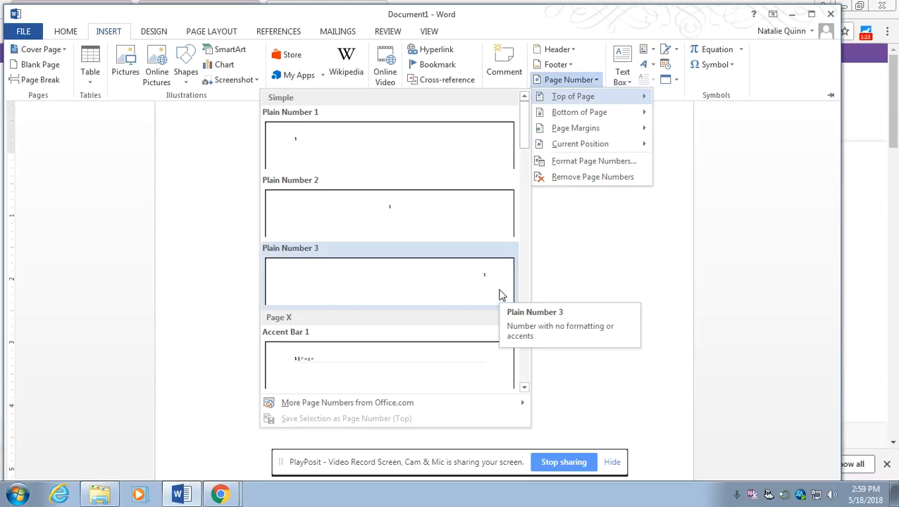
{"action": "left_click", "coordinate": [499, 290]}
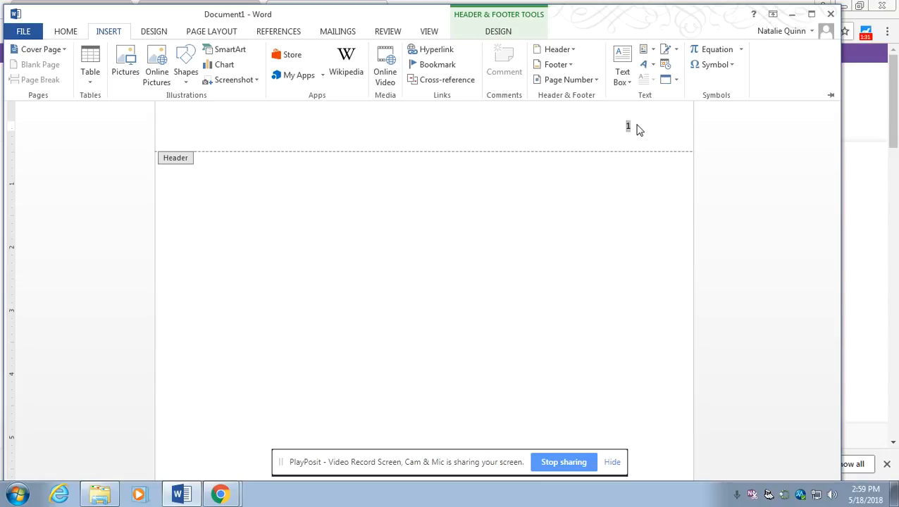
{"action": "left_click", "coordinate": [627, 126]}
Type the author's last name before the header page number, then return to the body
{"action": "type", "text": "Jackson"}
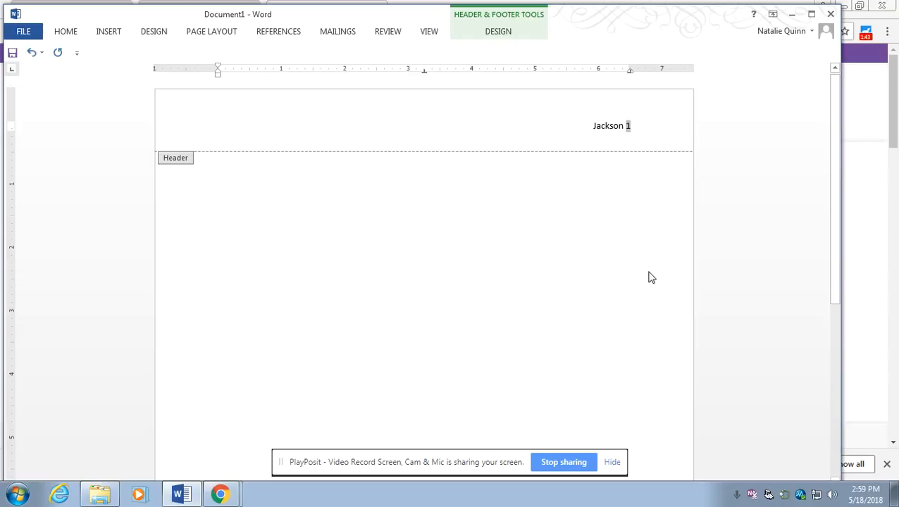
{"action": "double_click", "coordinate": [404, 212]}
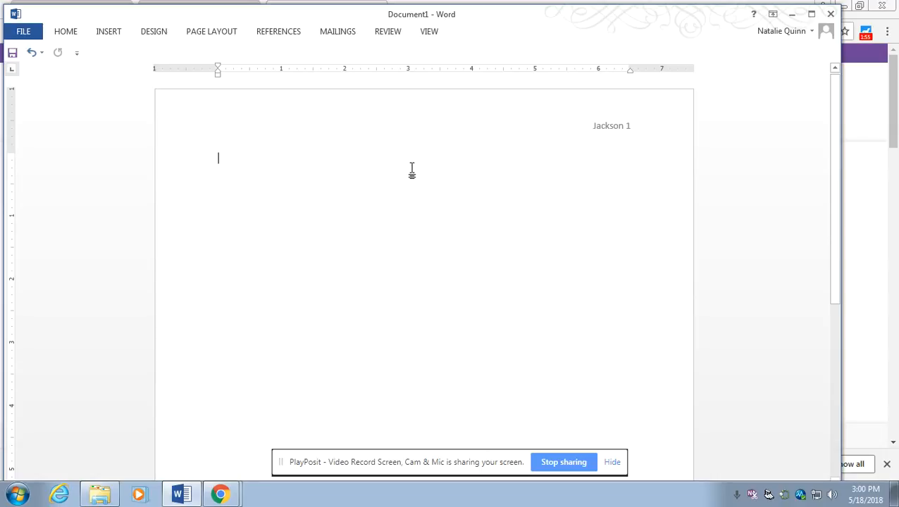
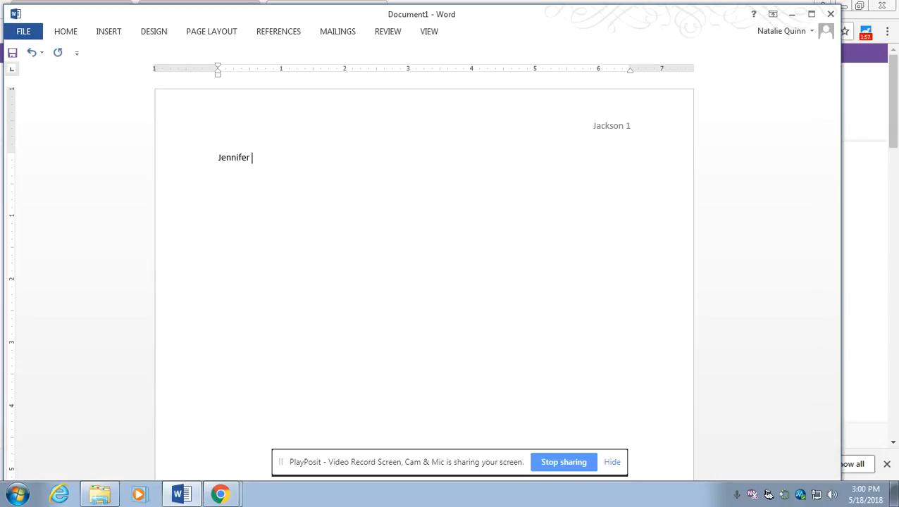
Type the student's name, professor's name, English IV, and 10 October 2018 on separate lines
{"action": "key", "text": "Return"}
{"action": "key", "text": "Return"}
{"action": "type", "text": "English IV "}
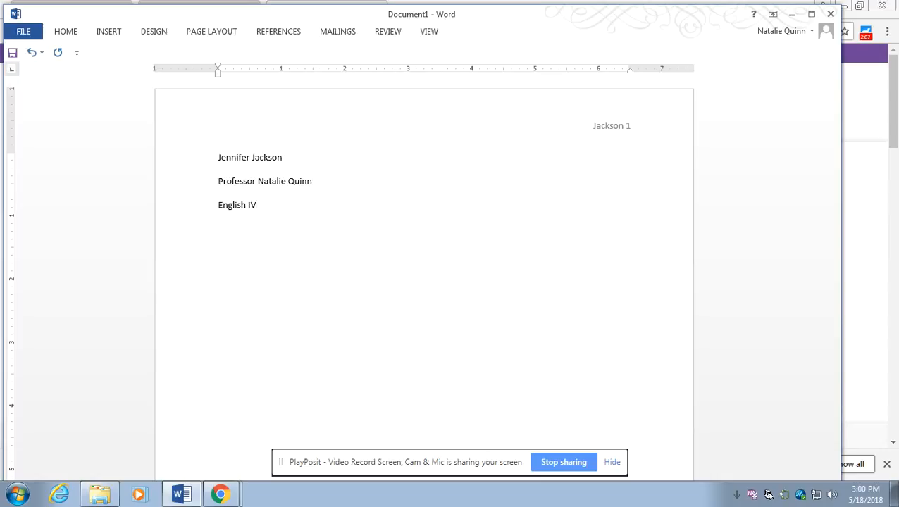
{"action": "type", "text": "10 Oct"}
{"action": "key", "text": "Return"}
{"action": "type", "text": "2018"}
Center the line below the date and type 'Title'
{"action": "left_click", "coordinate": [65, 32]}
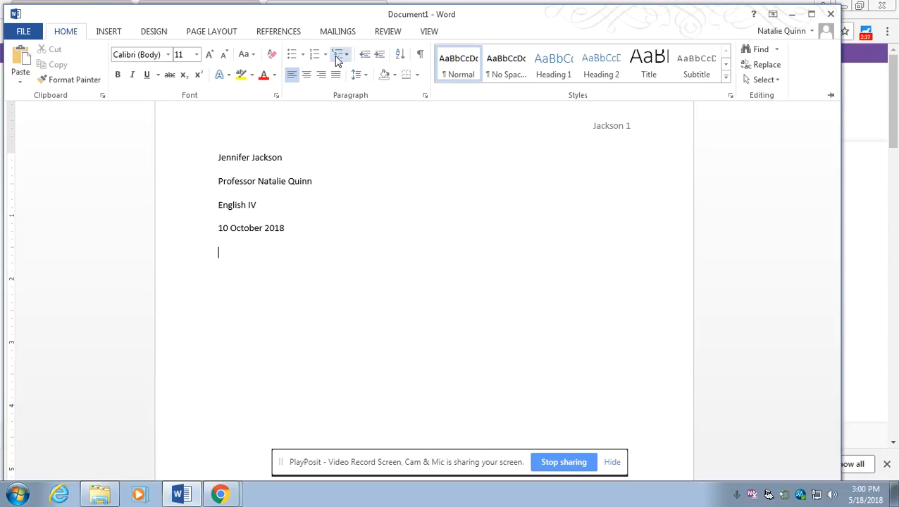
{"action": "left_click", "coordinate": [310, 81]}
{"action": "type", "text": "Title"}
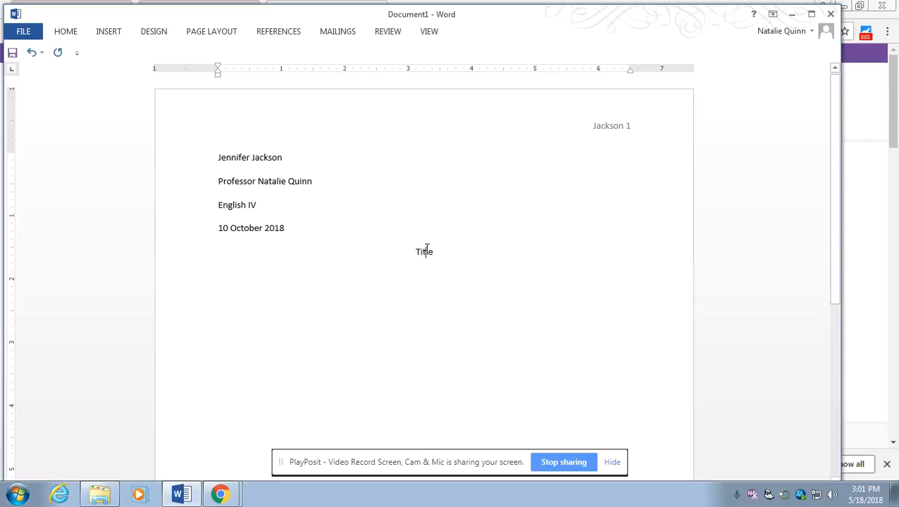
Set the heading block and Title to Arial at 12 pt
{"action": "left_click_drag", "start_coordinate": [445, 253], "coordinate": [202, 140]}
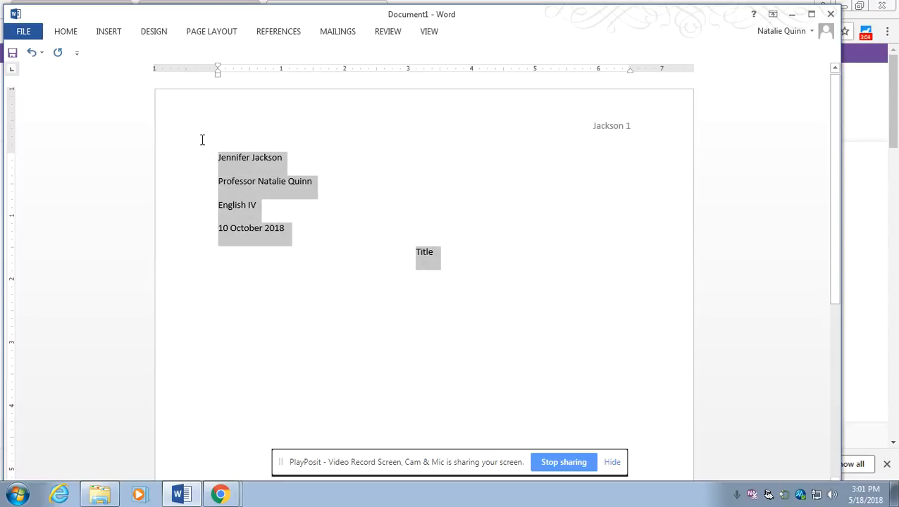
{"action": "left_click", "coordinate": [73, 35]}
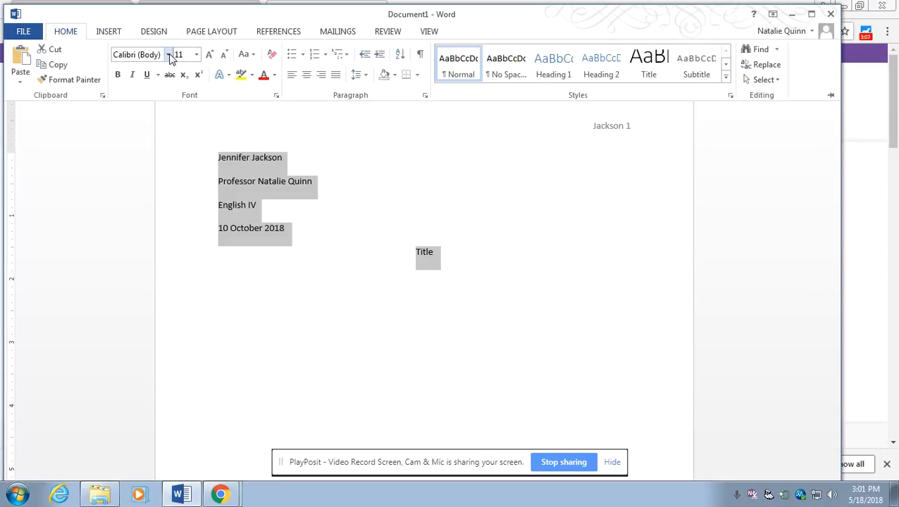
{"action": "left_click", "coordinate": [169, 54]}
{"action": "left_click", "coordinate": [172, 135]}
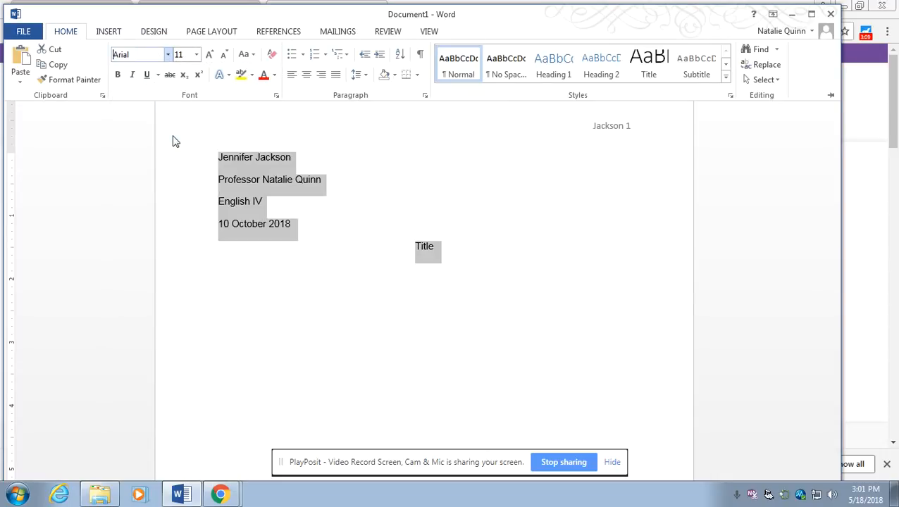
{"action": "left_click", "coordinate": [197, 54]}
{"action": "left_click", "coordinate": [189, 121]}
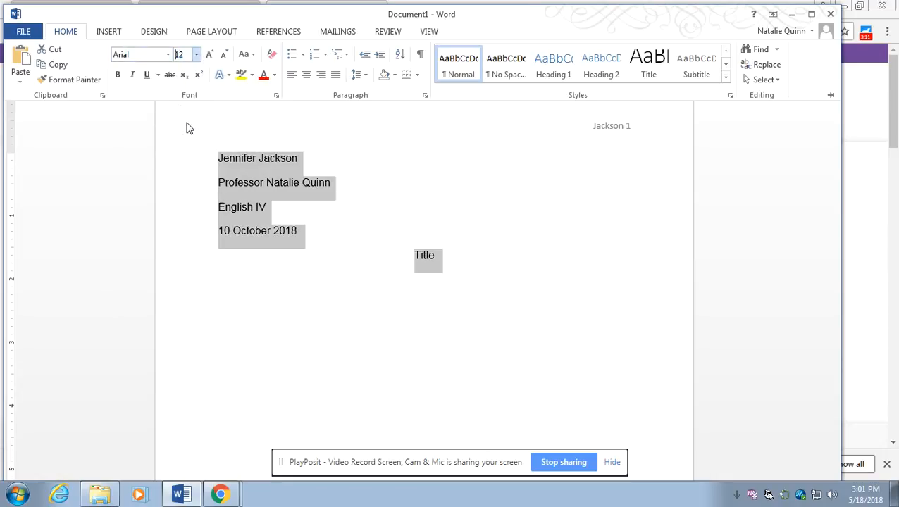
{"action": "left_click", "coordinate": [443, 255]}
Change the heading block and Title font to Times New Roman
{"action": "left_click_drag", "start_coordinate": [443, 254], "coordinate": [201, 138]}
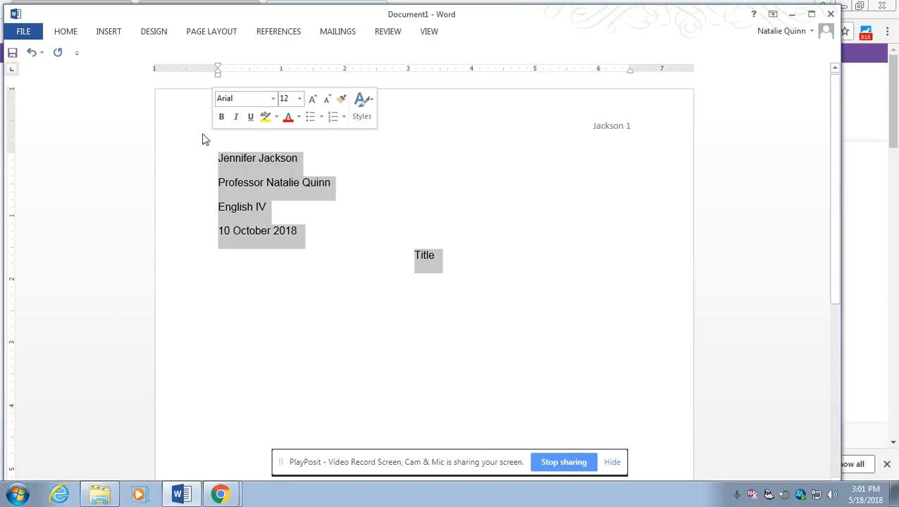
{"action": "left_click", "coordinate": [74, 31]}
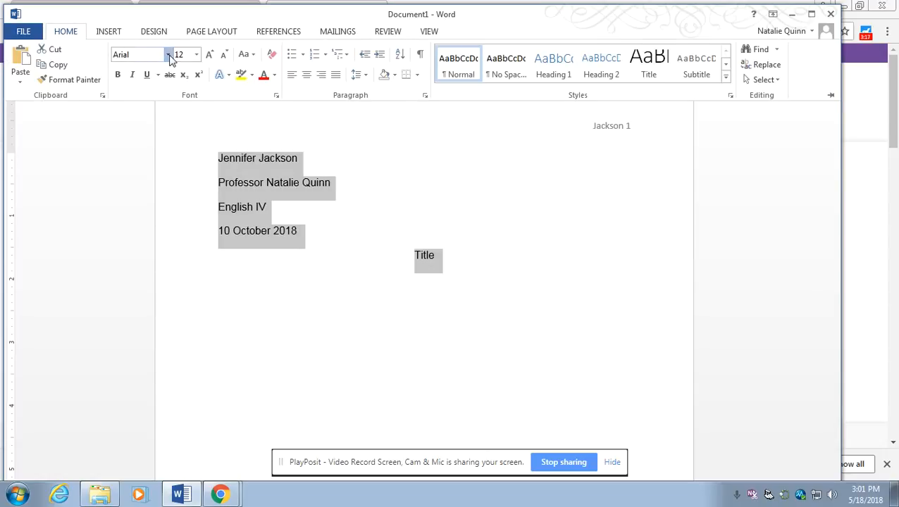
{"action": "left_click", "coordinate": [168, 54]}
{"action": "left_click", "coordinate": [172, 151]}
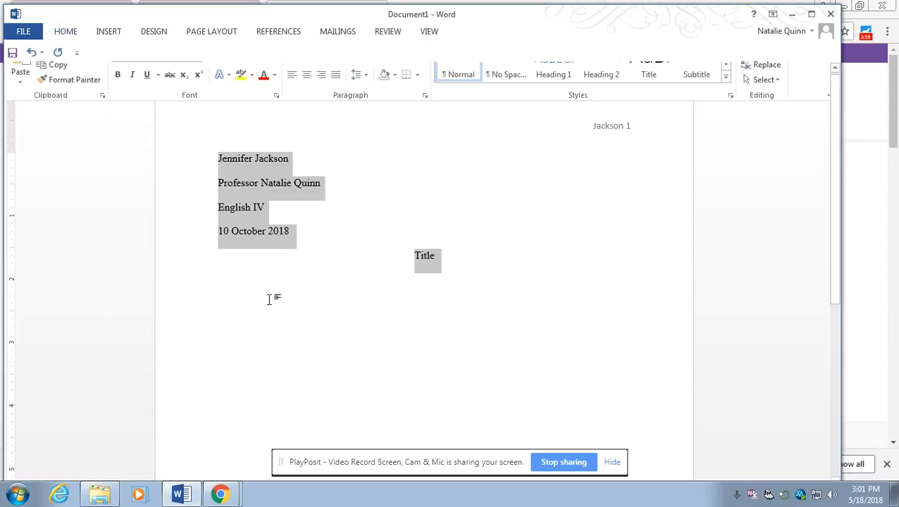
{"action": "left_click", "coordinate": [359, 274]}
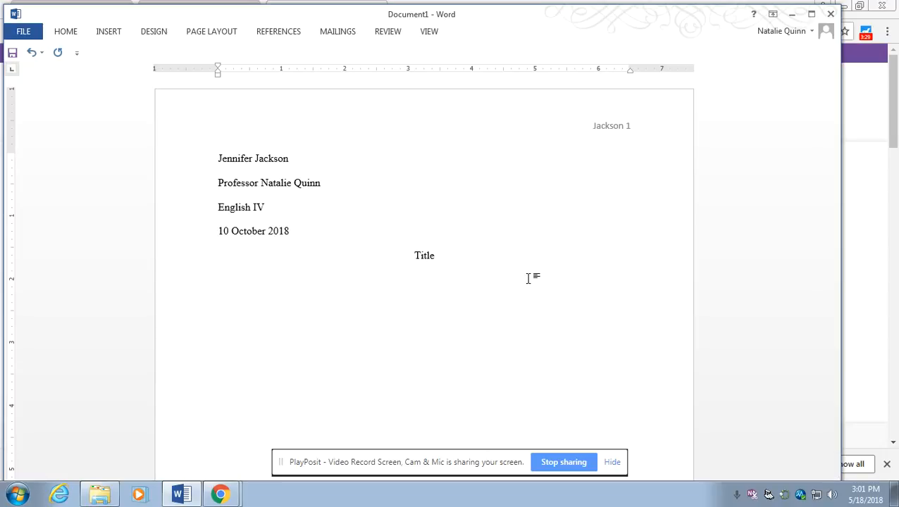
{"action": "left_click", "coordinate": [200, 38]}
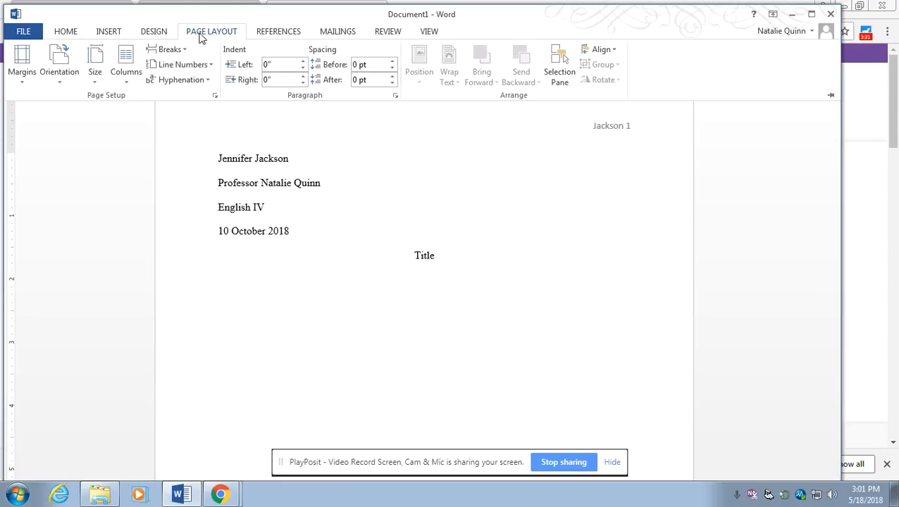
{"action": "left_click", "coordinate": [395, 95]}
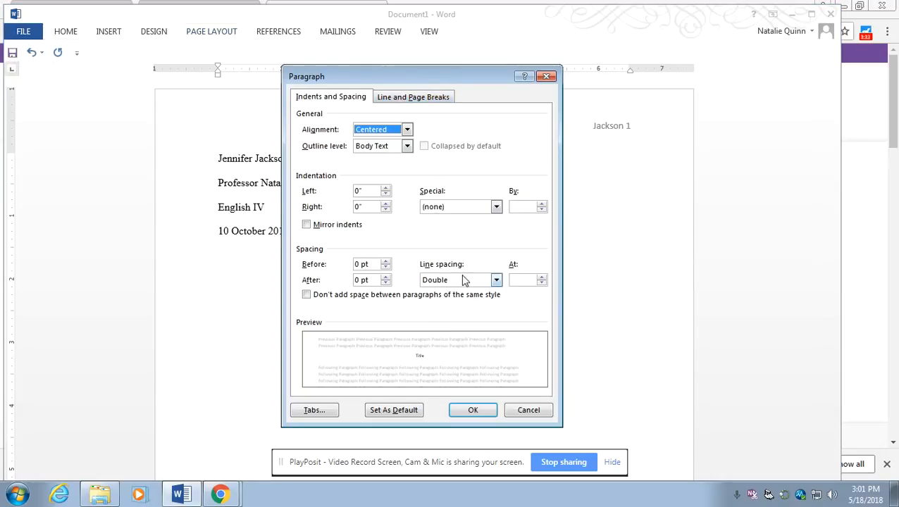
{"action": "left_click", "coordinate": [472, 410]}
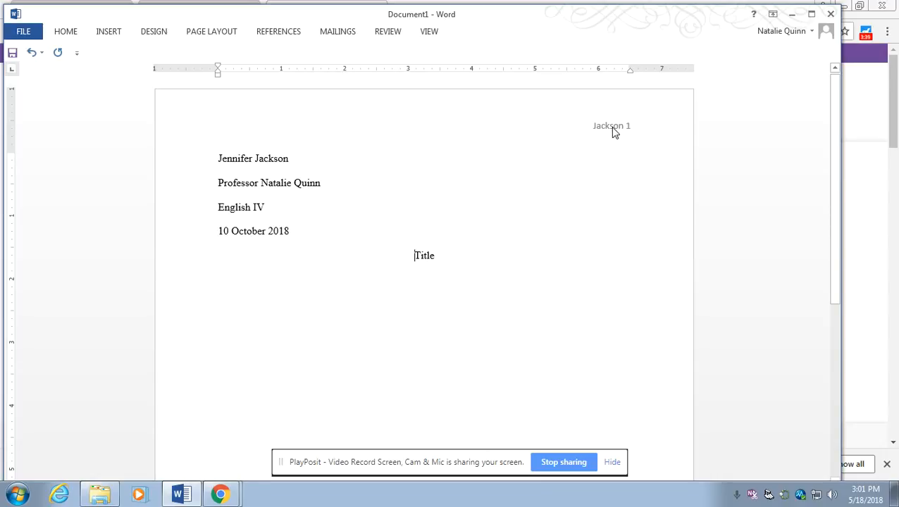
{"action": "left_click_drag", "start_coordinate": [219, 151], "coordinate": [313, 232]}
{"action": "left_click", "coordinate": [321, 256]}
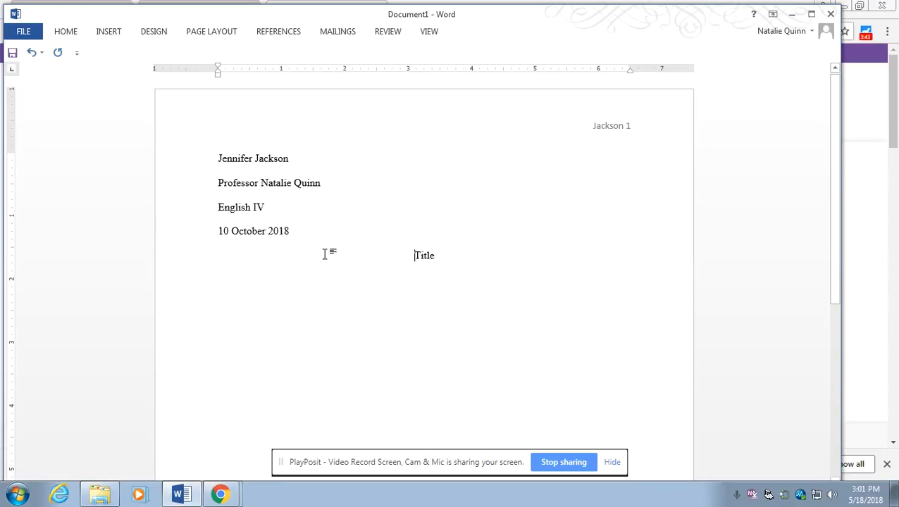